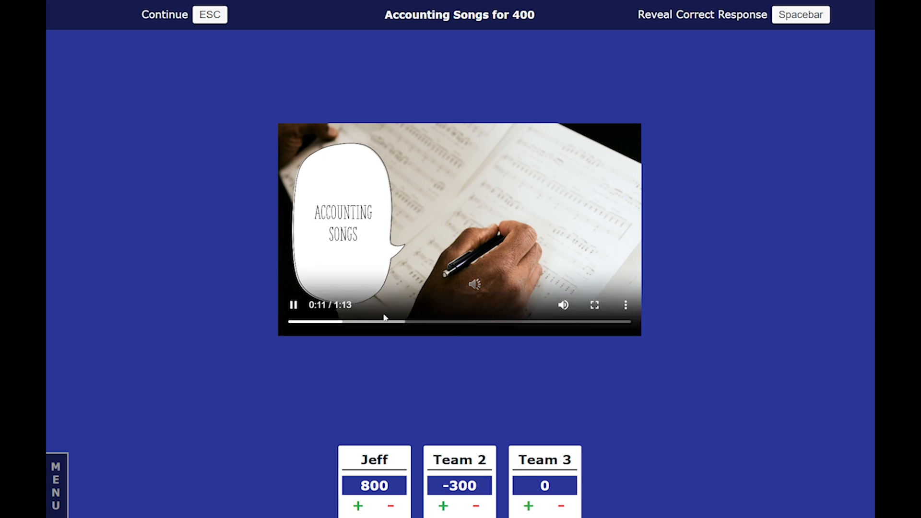
Step: Pause the clue video and award 400 points to the first team
{"action": "left_click", "coordinate": [294, 304]}
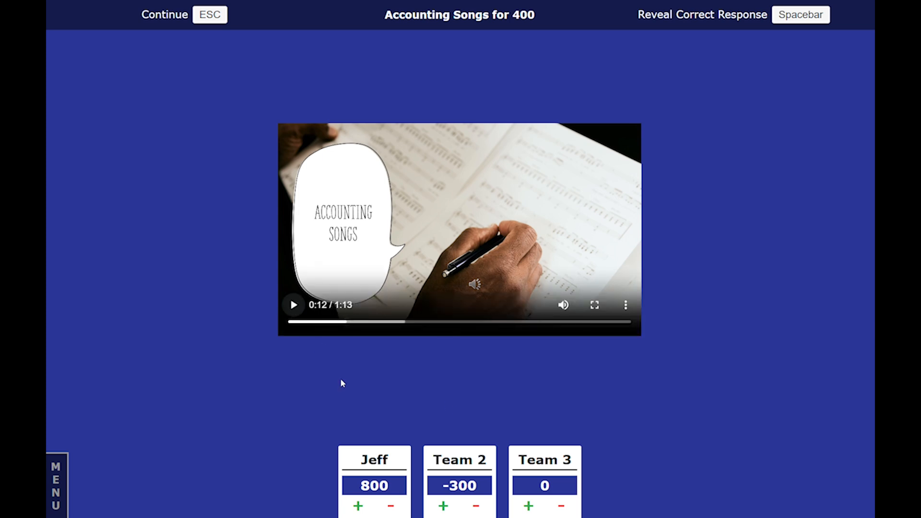
{"action": "left_click", "coordinate": [358, 508]}
Step: Reveal the correct response and return to the game board
{"action": "left_click", "coordinate": [402, 370]}
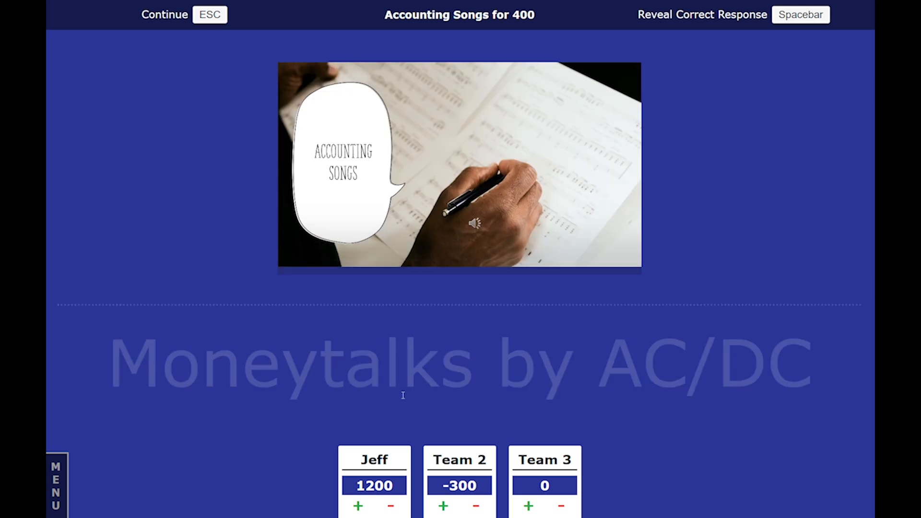
{"action": "key", "text": "Escape"}
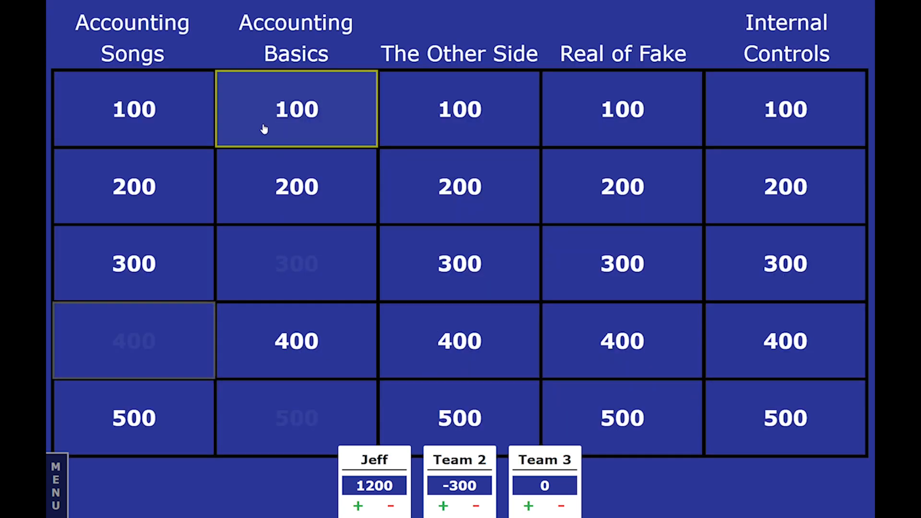
Step: Leave the game, go to the account home and open the template titled with the owner's surname for editing
{"action": "left_click", "coordinate": [57, 470]}
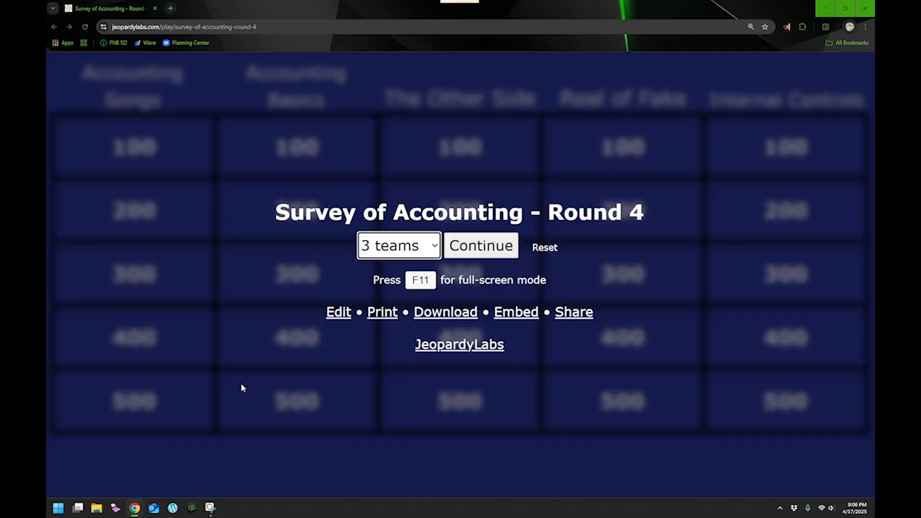
{"action": "left_click", "coordinate": [477, 344]}
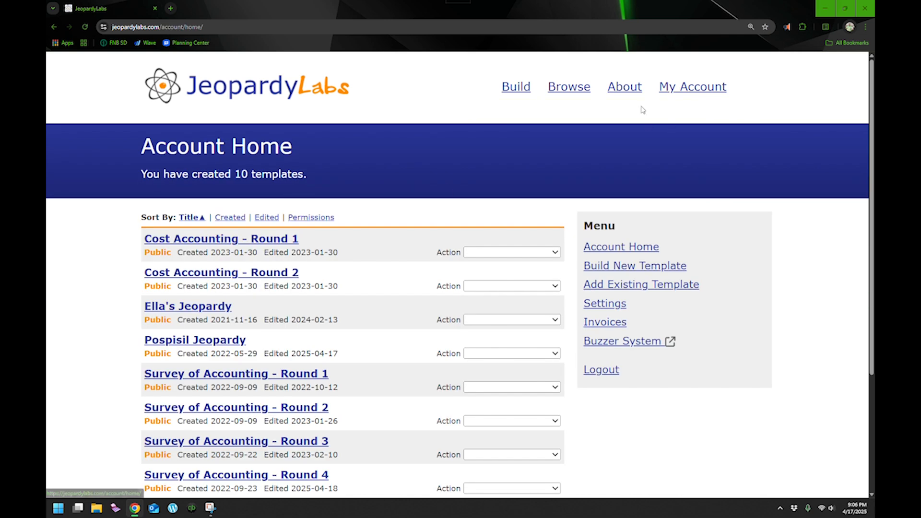
{"action": "left_click", "coordinate": [210, 339]}
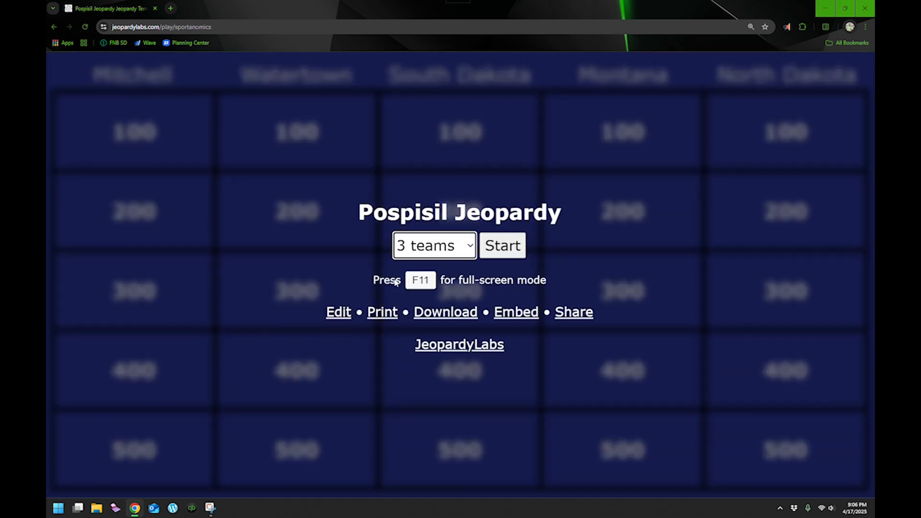
{"action": "left_click", "coordinate": [340, 318]}
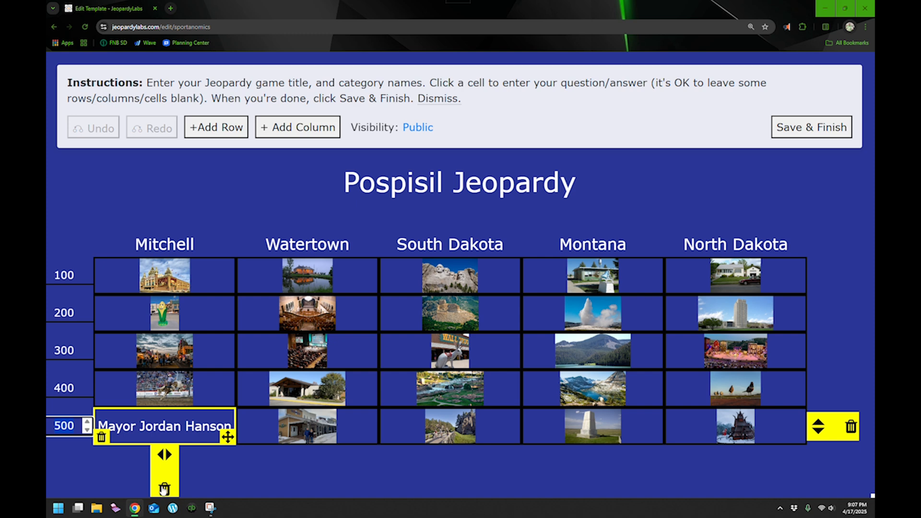
Step: Delete all five existing category columns to clear the board
{"action": "left_click", "coordinate": [165, 489]}
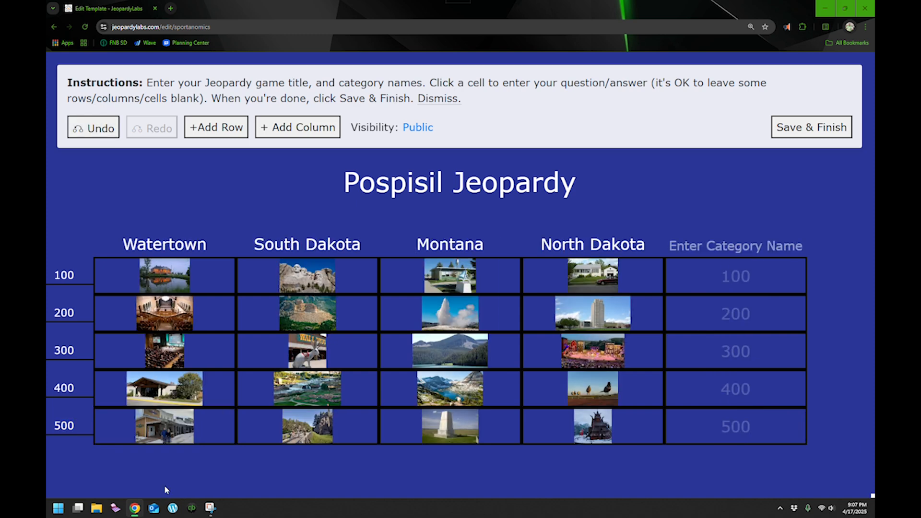
{"action": "left_click", "coordinate": [165, 489]}
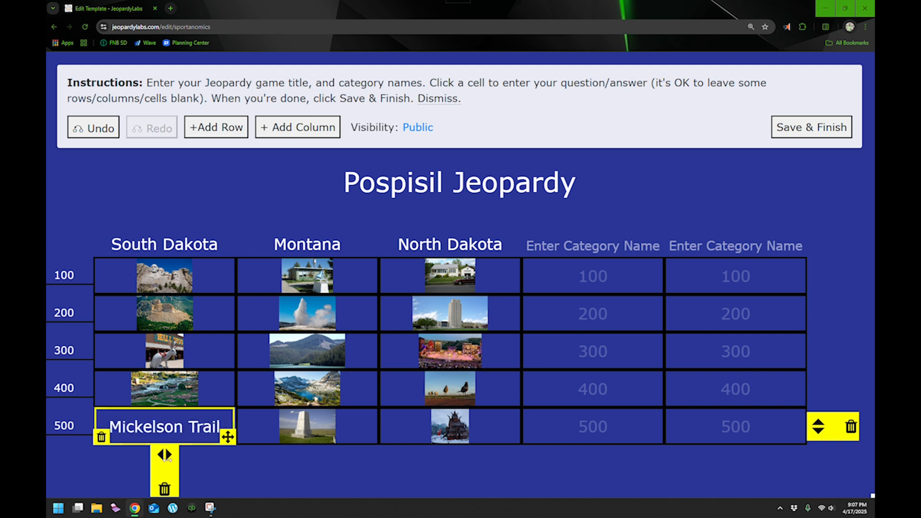
{"action": "left_click", "coordinate": [164, 489]}
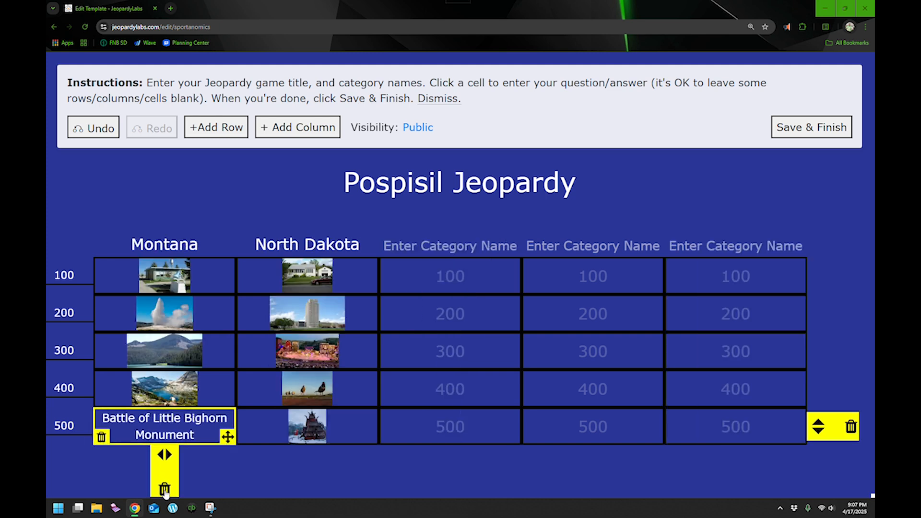
{"action": "left_click", "coordinate": [164, 489]}
{"action": "left_click", "coordinate": [164, 489]}
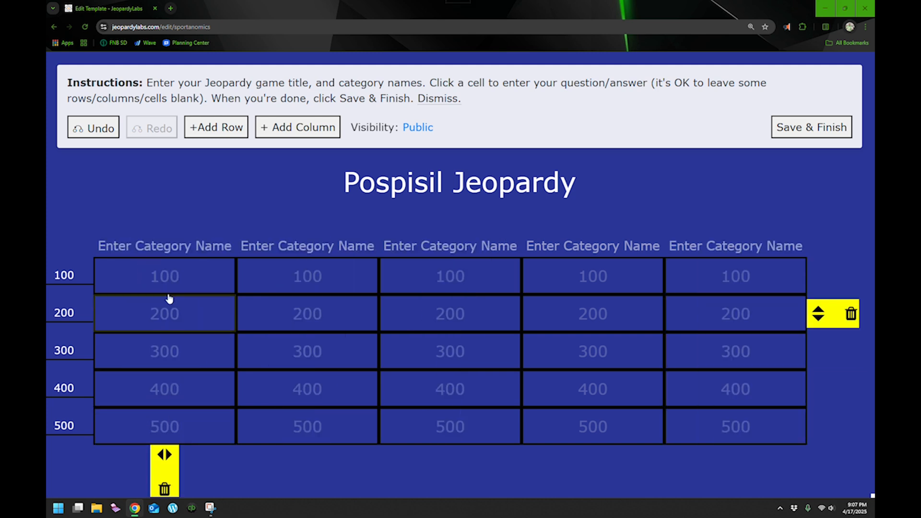
Step: Name the first category with the owner's first name plus 's, and the second category Food I Like
{"action": "left_click", "coordinate": [164, 246]}
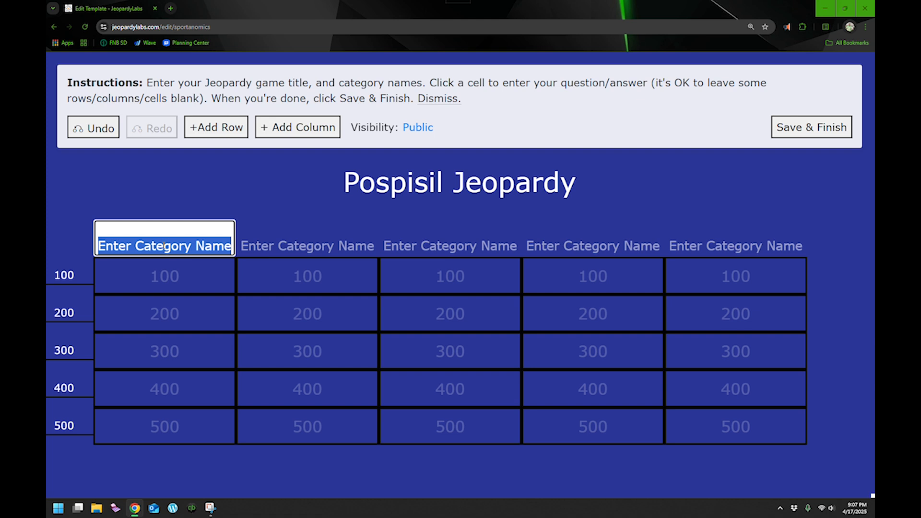
{"action": "type", "text": "Jeff"}
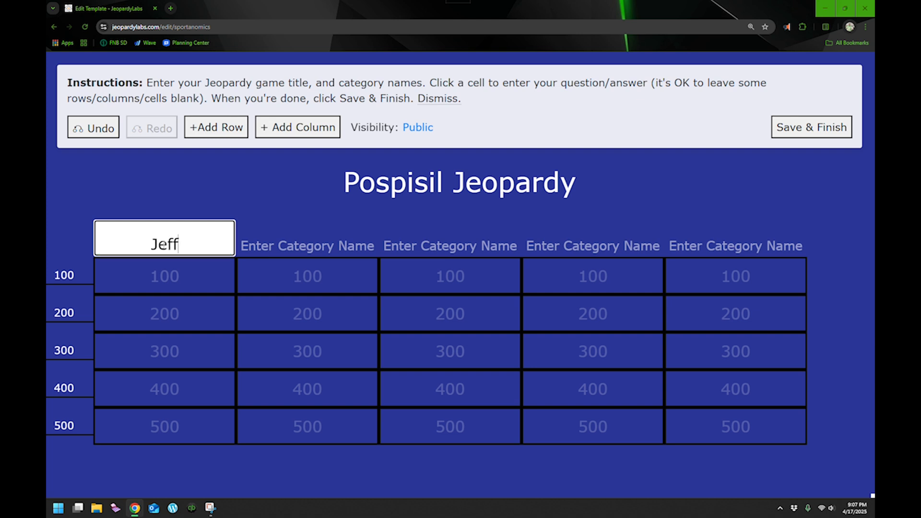
{"action": "type", "text": "'s"}
{"action": "left_click", "coordinate": [298, 239]}
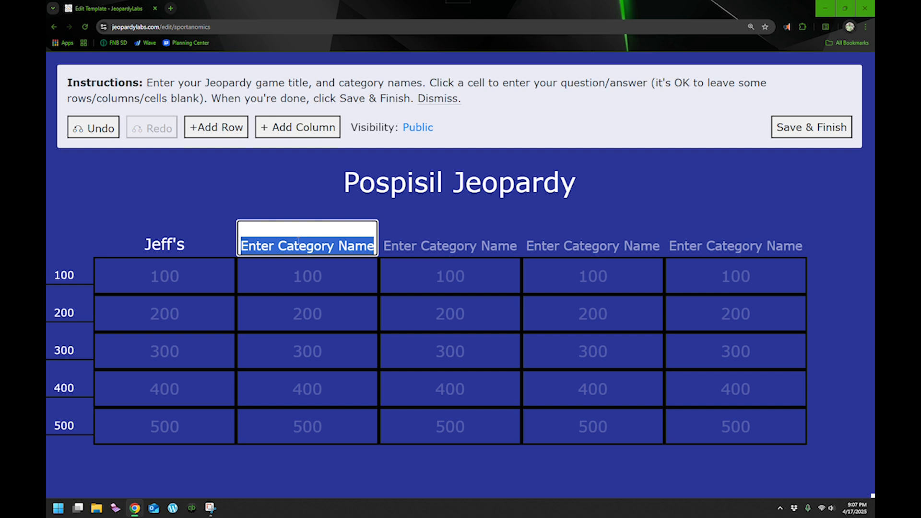
{"action": "type", "text": "Food"}
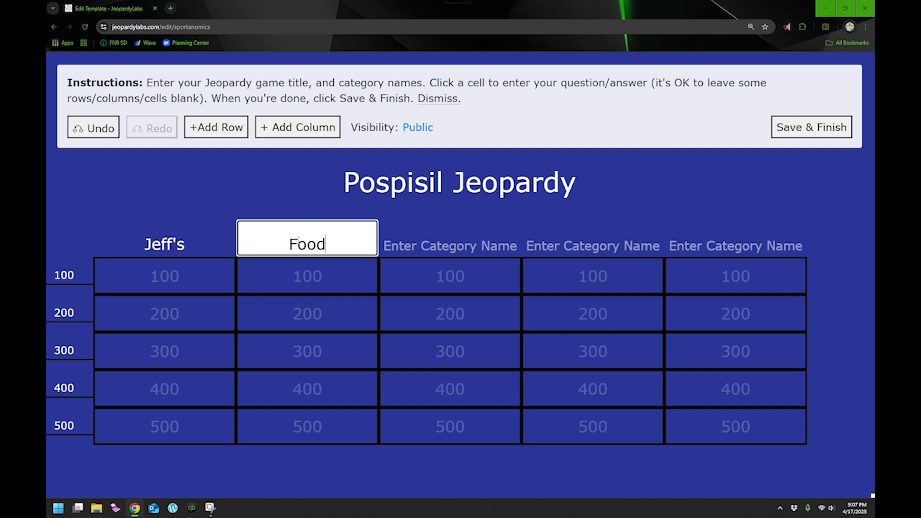
{"action": "type", "text": " I Lik"}
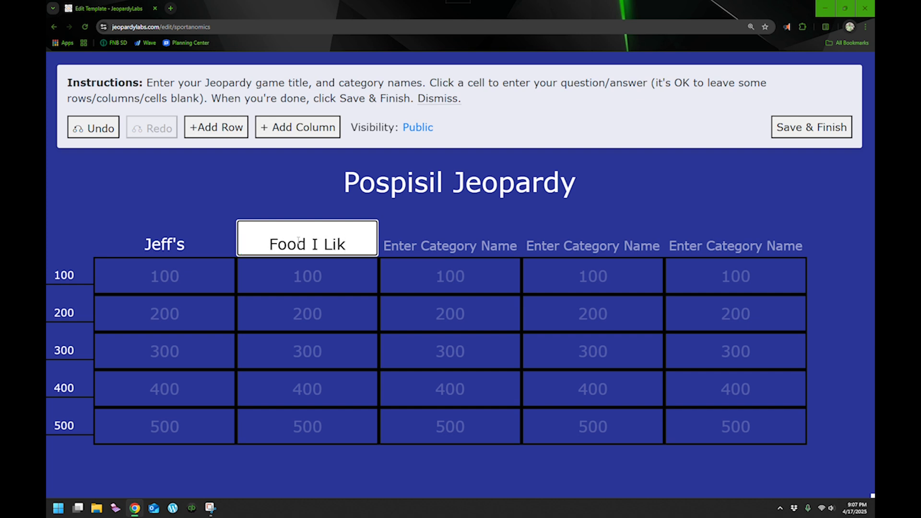
{"action": "type", "text": "e"}
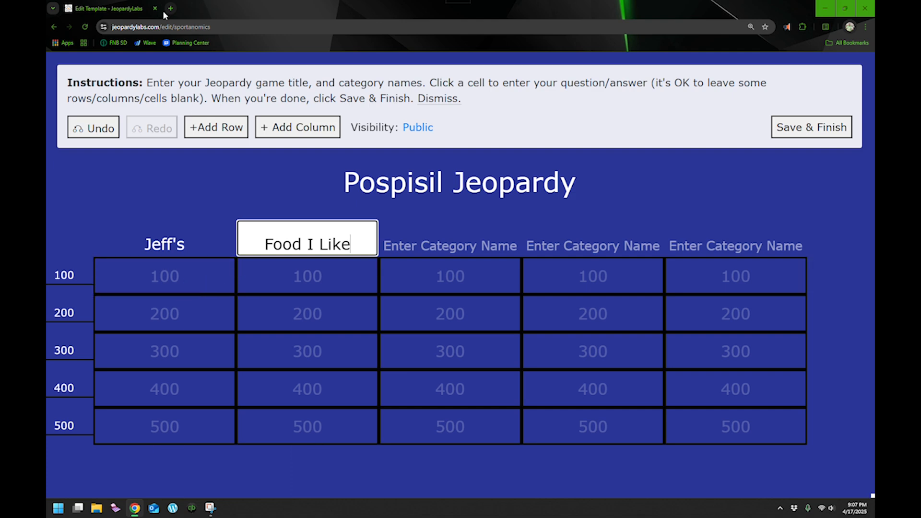
Step: Open the first category's 100 clue editor and close it without entering anything
{"action": "left_click", "coordinate": [195, 272]}
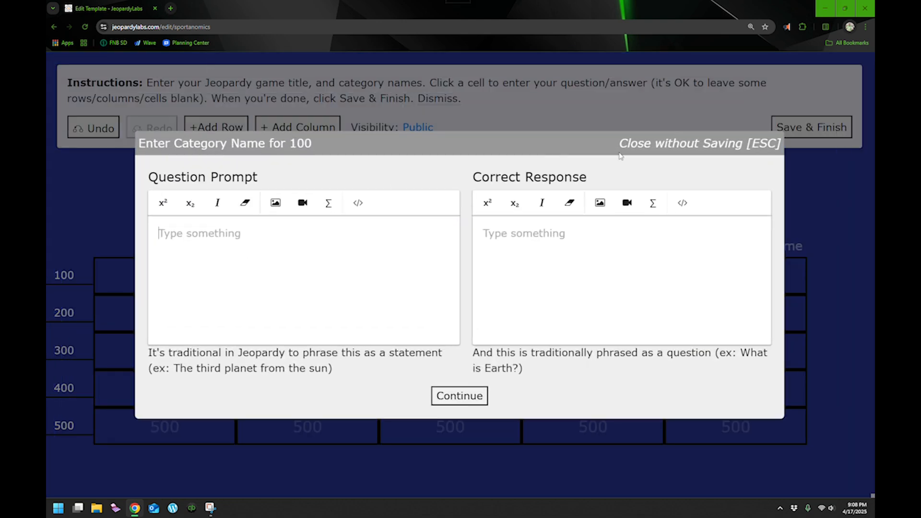
{"action": "left_click", "coordinate": [448, 397]}
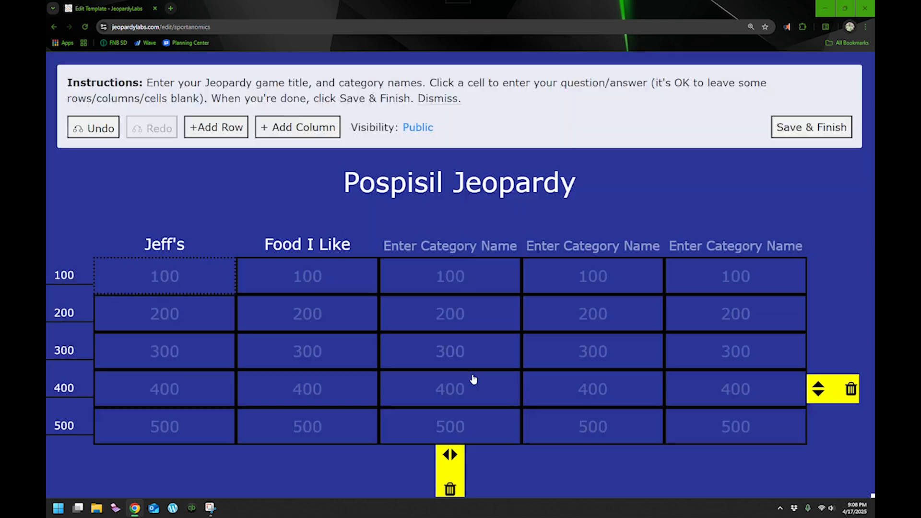
Step: Open a new browser tab and search Google for Jeff Bezos
{"action": "left_click", "coordinate": [172, 8]}
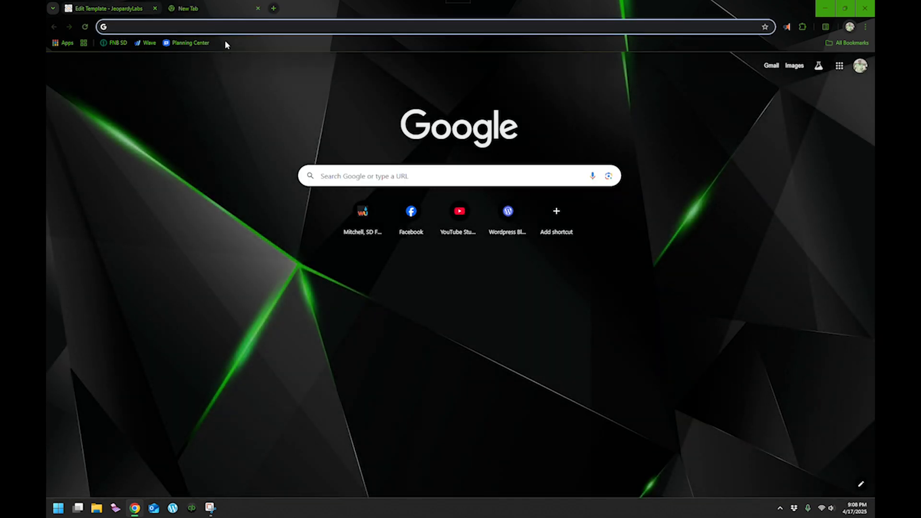
{"action": "type", "text": "jeff"}
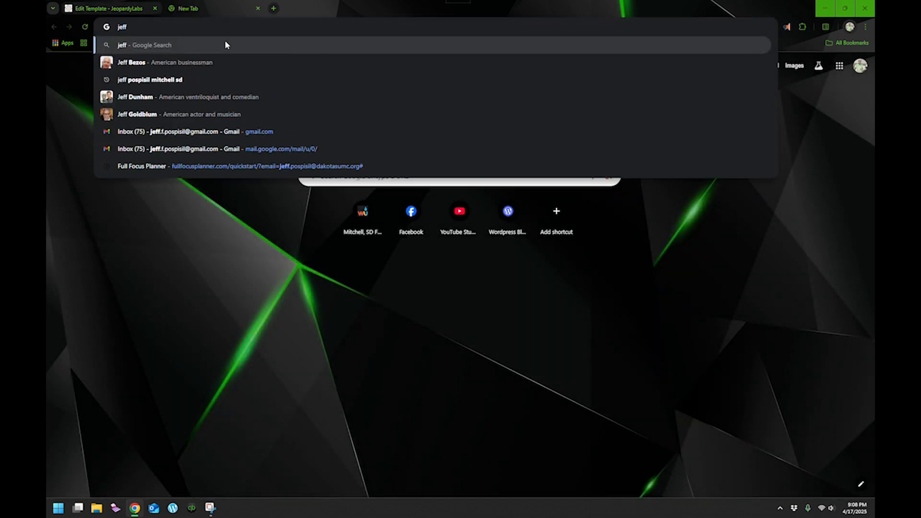
{"action": "key", "text": "Down"}
{"action": "key", "text": "Return"}
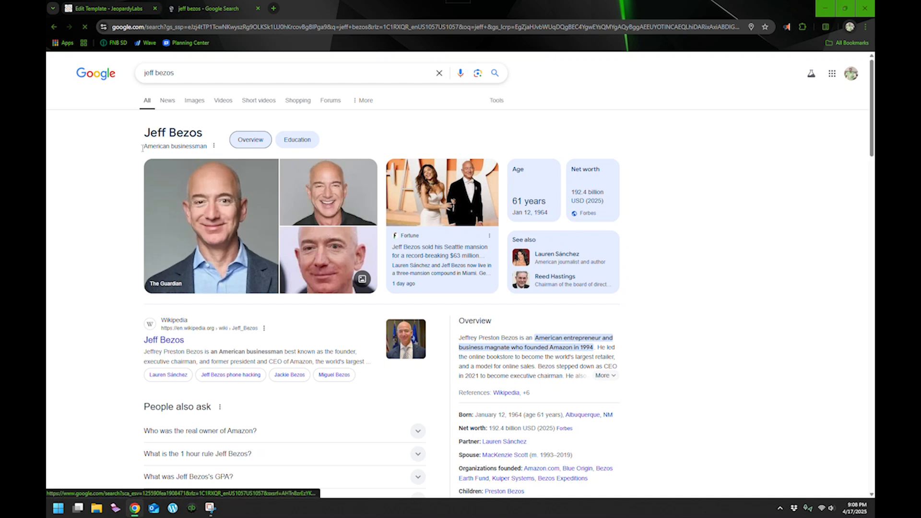
Step: Filter the Jeff Bezos image results to Medium size
{"action": "key", "text": "ctrl+plus"}
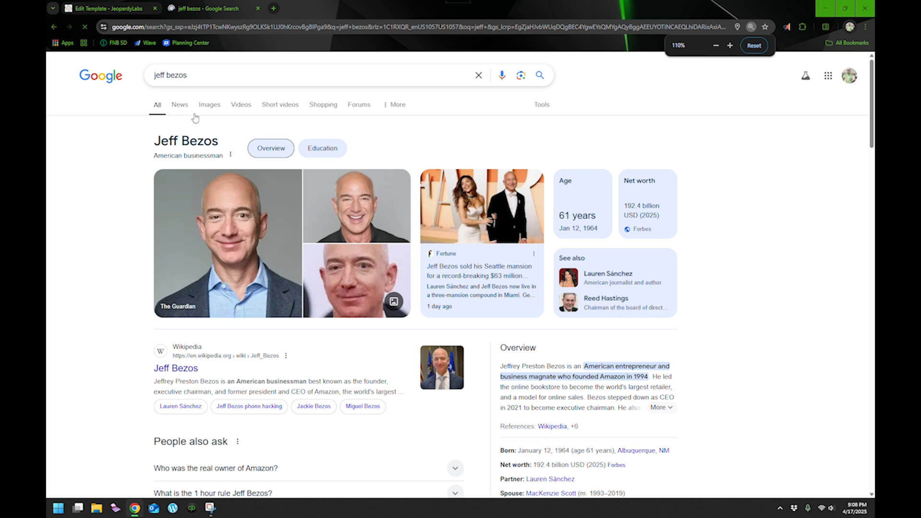
{"action": "key", "text": "ctrl+minus"}
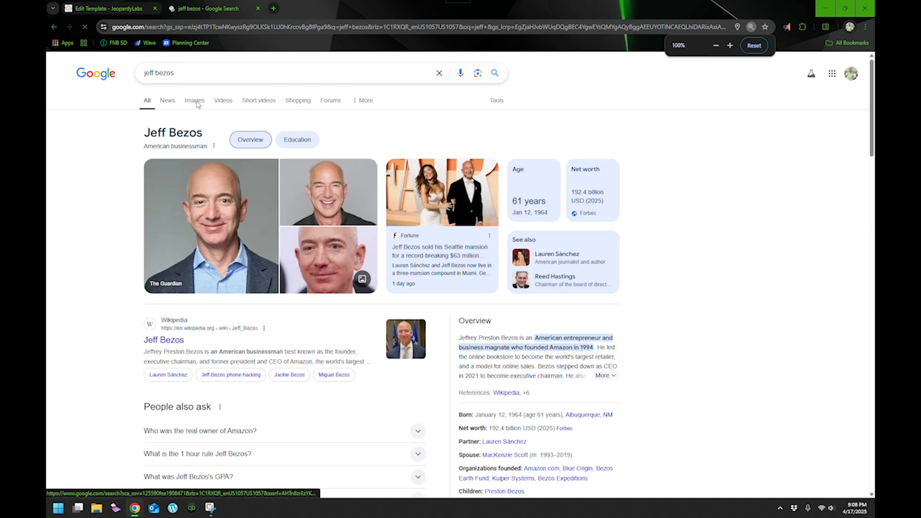
{"action": "key", "text": "ctrl+plus"}
{"action": "key", "text": "ctrl+plus"}
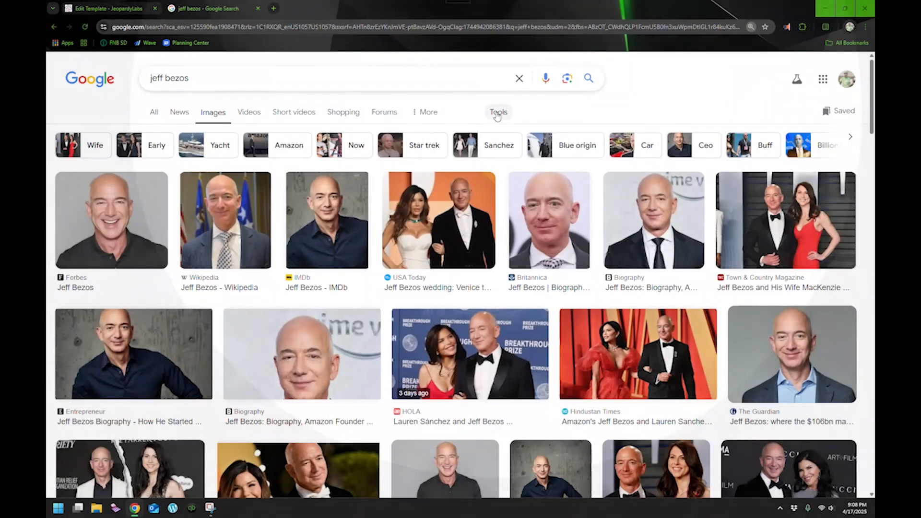
{"action": "left_click", "coordinate": [497, 113]}
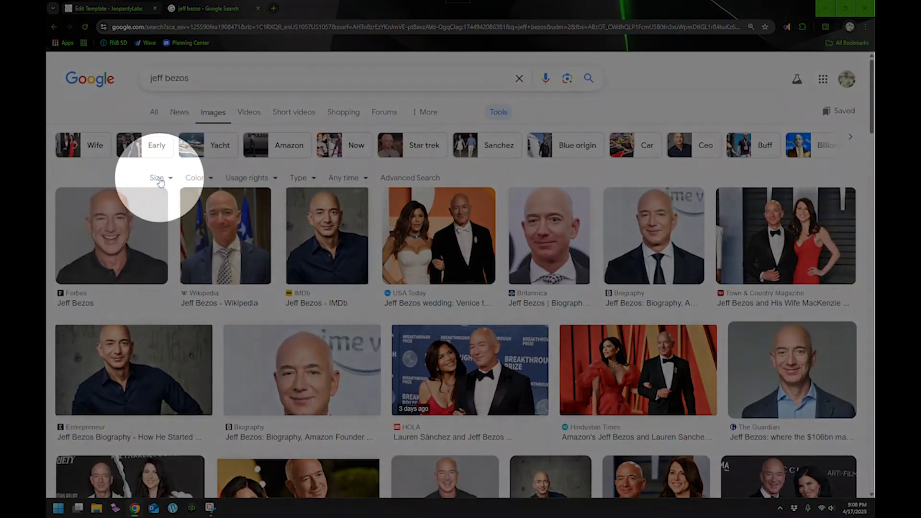
{"action": "left_click", "coordinate": [158, 178]}
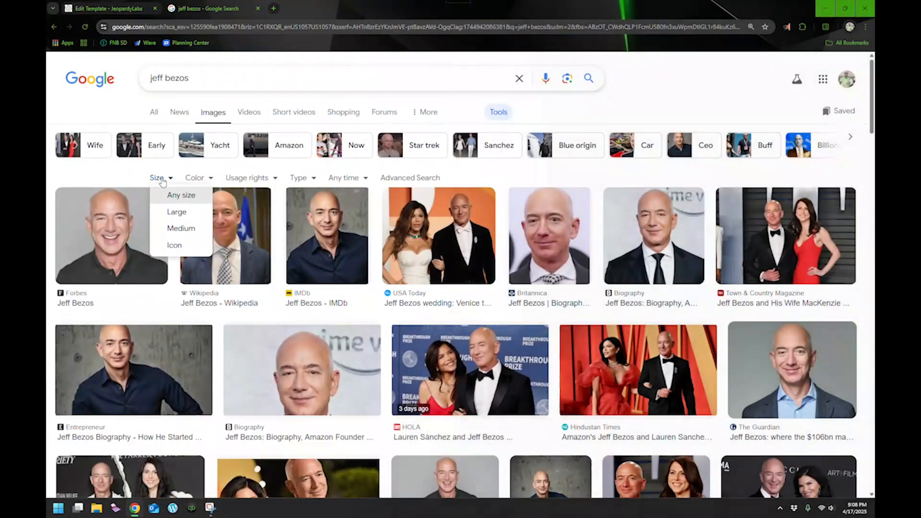
{"action": "left_click", "coordinate": [179, 229]}
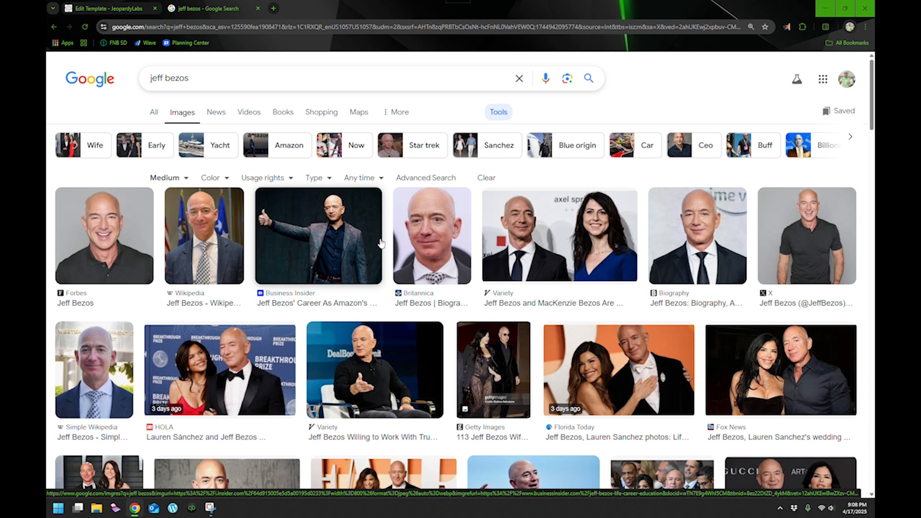
Step: Browse the Jeff Bezos image results and copy the Britannica portrait image
{"action": "right_click", "coordinate": [434, 235]}
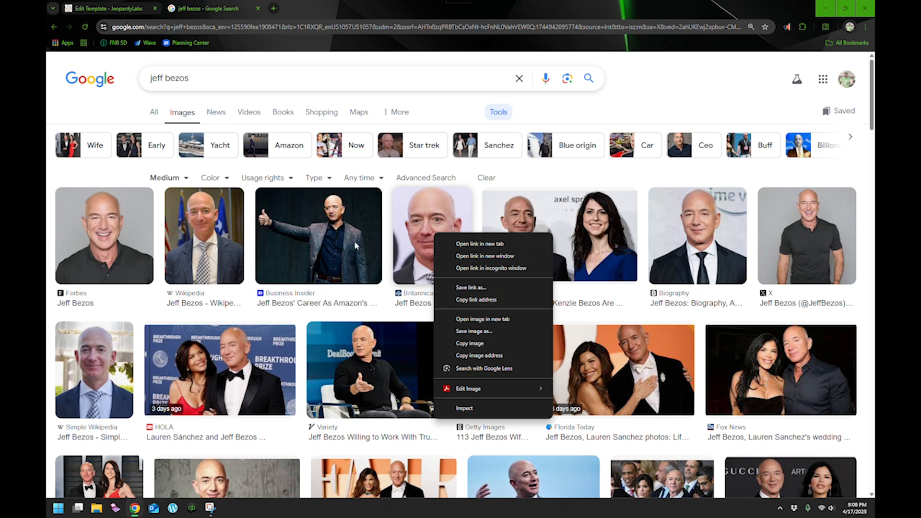
{"action": "left_click", "coordinate": [657, 214]}
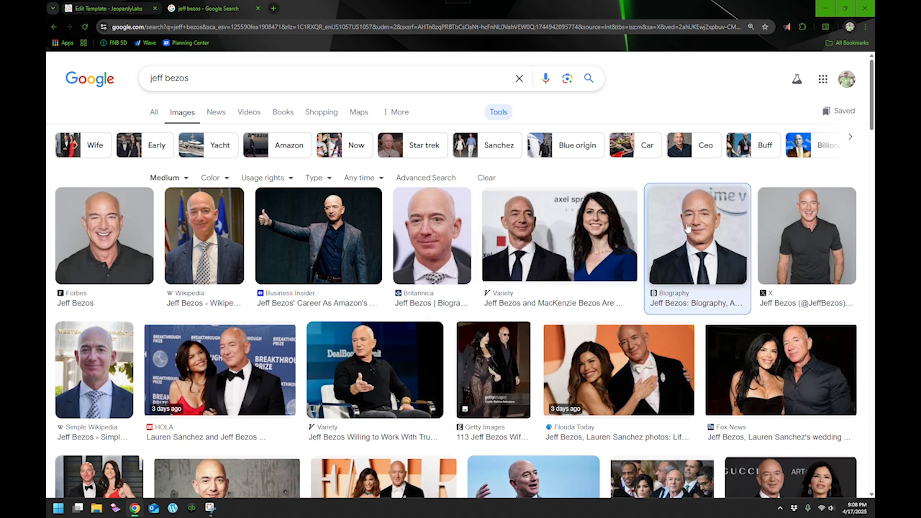
{"action": "left_click", "coordinate": [687, 228]}
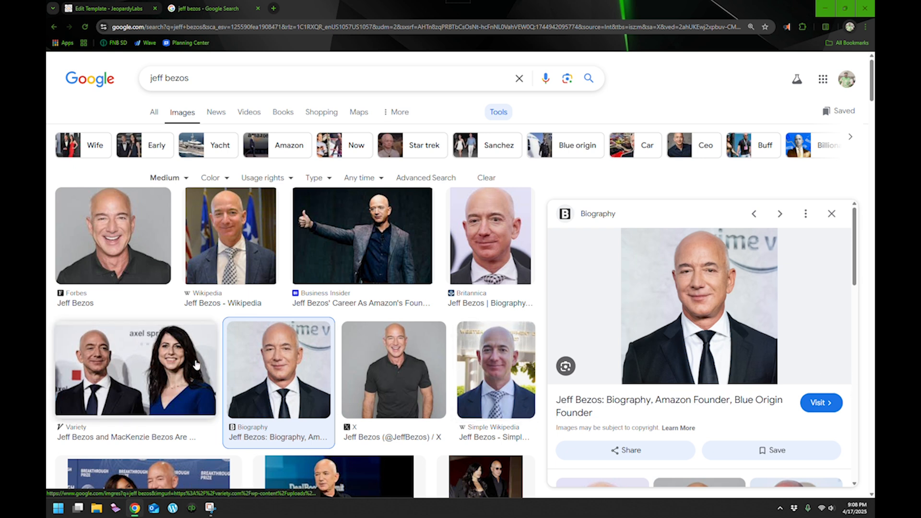
{"action": "left_click", "coordinate": [271, 273]}
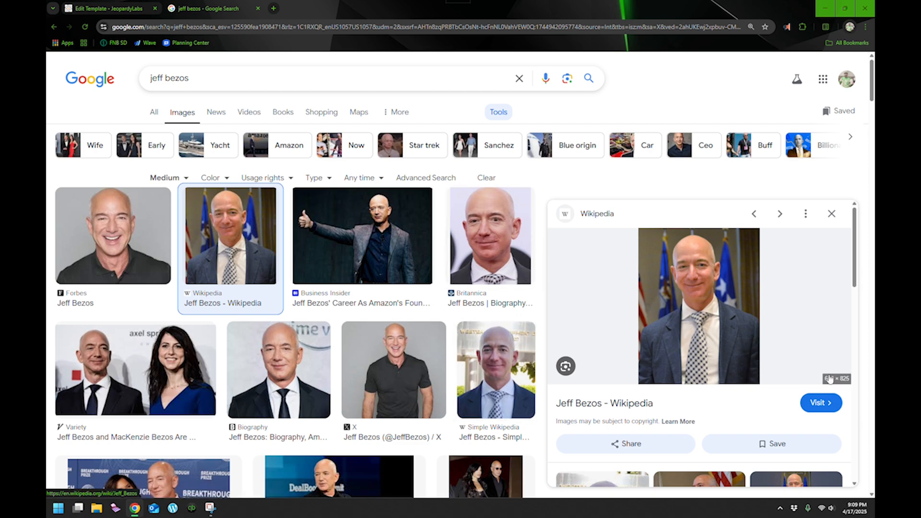
{"action": "key", "text": "ctrl"}
{"action": "key", "text": "ctrl"}
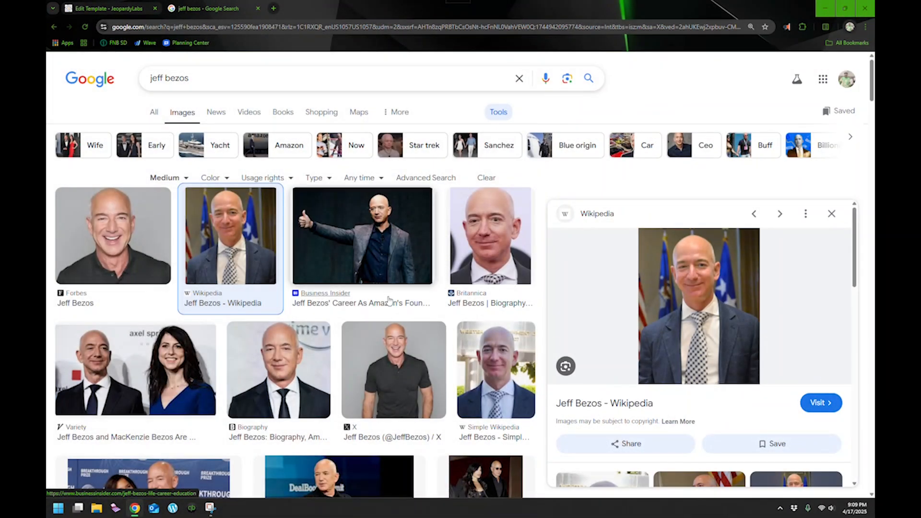
{"action": "left_click", "coordinate": [482, 238]}
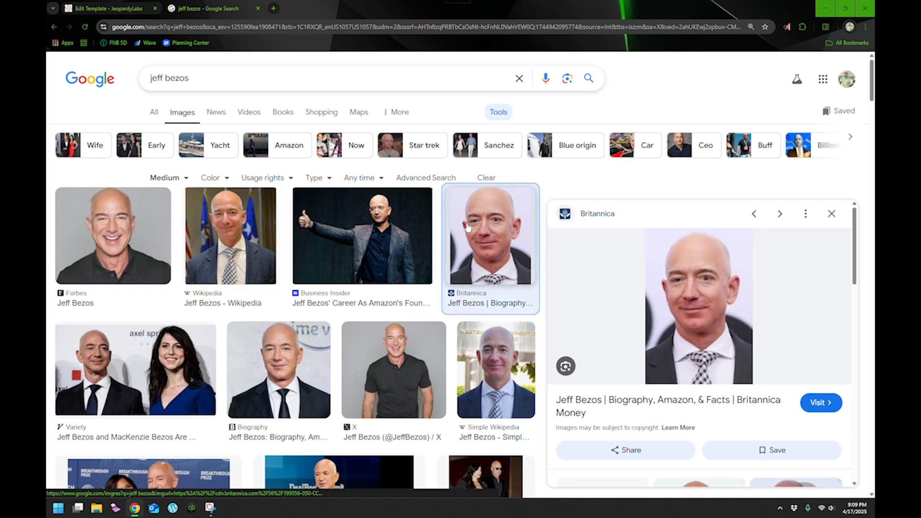
{"action": "right_click", "coordinate": [684, 309]}
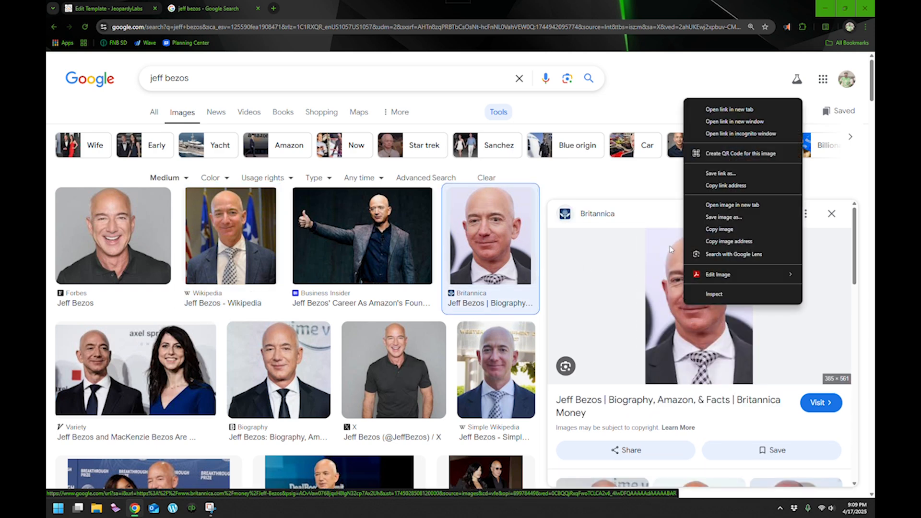
{"action": "left_click", "coordinate": [711, 230]}
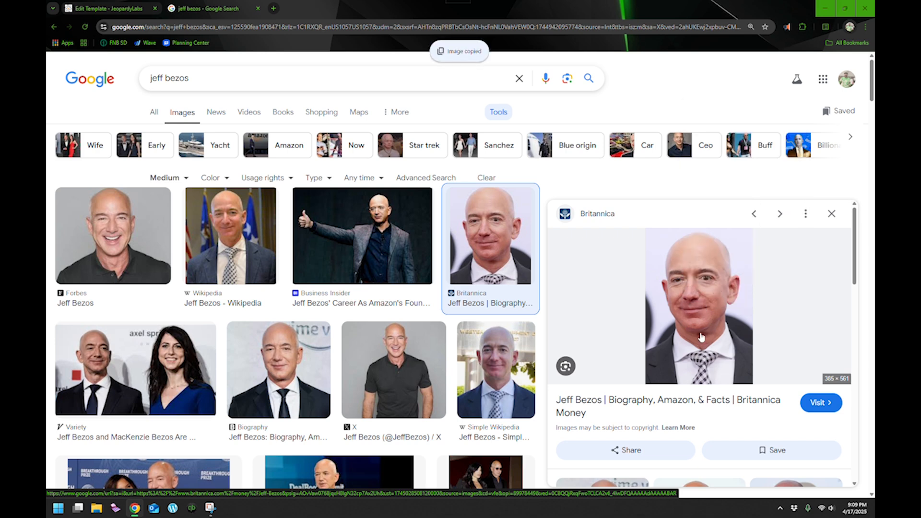
Step: Back in the game editor, paste the copied portrait as the first category's 100 clue with the response Jeff Bezos
{"action": "left_click", "coordinate": [105, 8]}
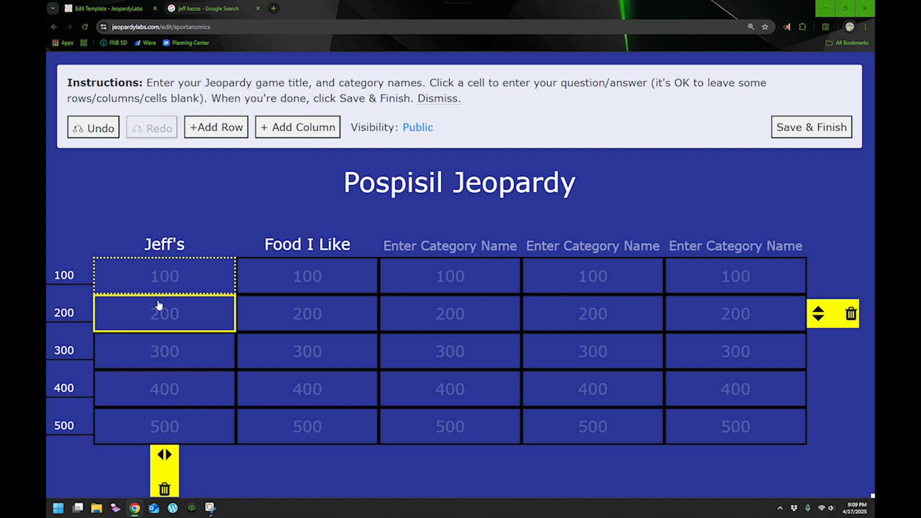
{"action": "left_click", "coordinate": [162, 275]}
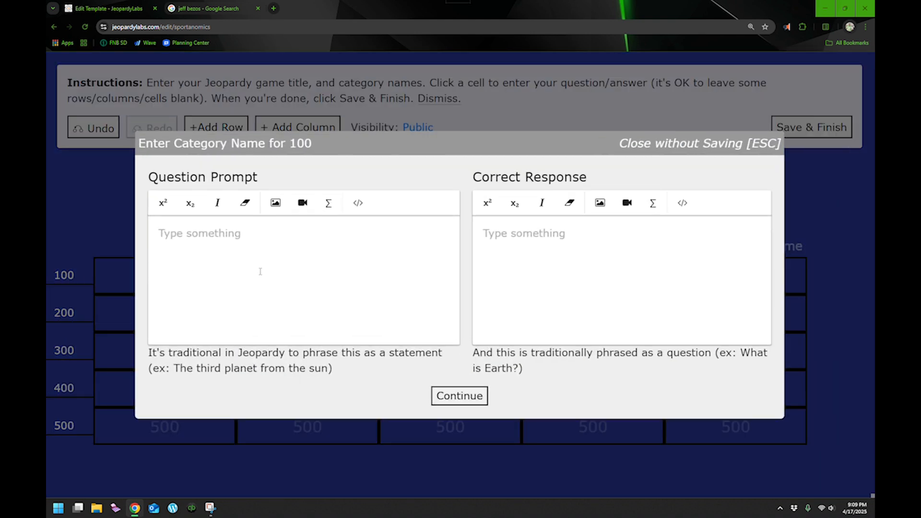
{"action": "right_click", "coordinate": [259, 271]}
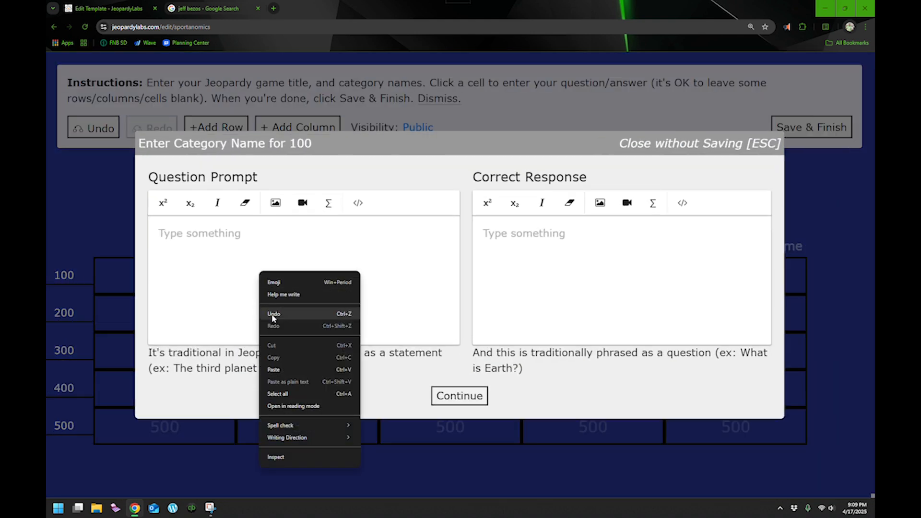
{"action": "left_click", "coordinate": [281, 369]}
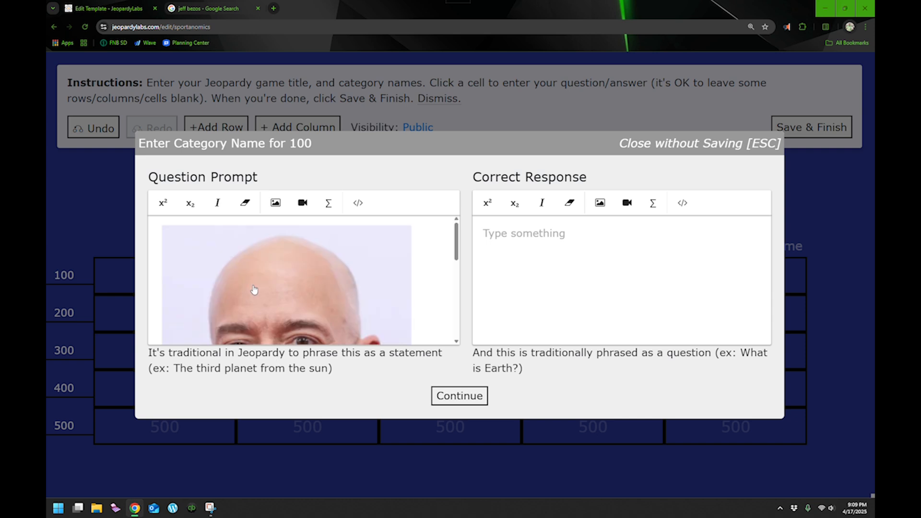
{"action": "left_click", "coordinate": [518, 266]}
{"action": "type", "text": "Jeff Bezos"}
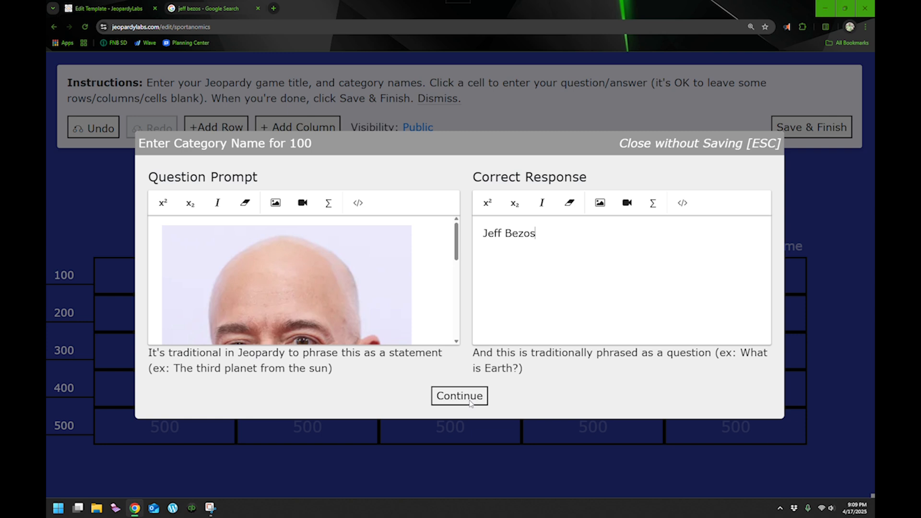
{"action": "left_click", "coordinate": [460, 396]}
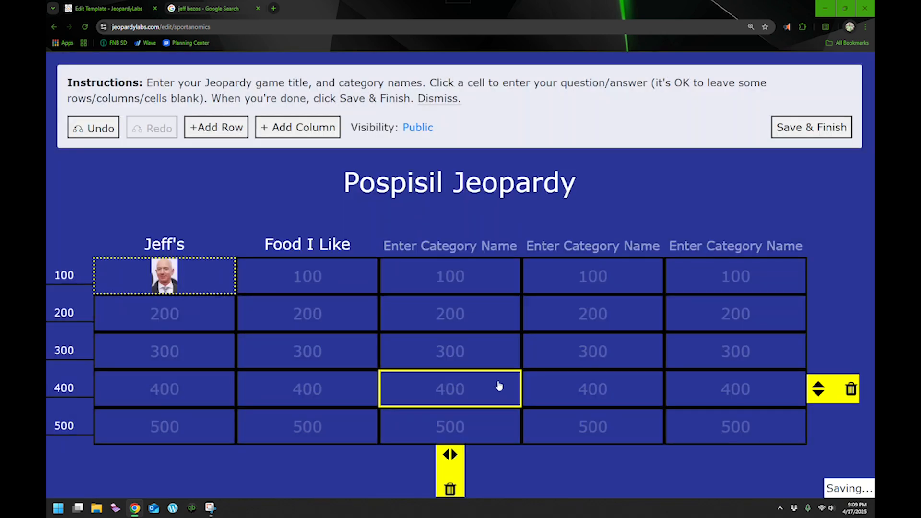
Step: Fill the first category's 200 clue with Who is Jeff? and the owner's full name as the response
{"action": "left_click", "coordinate": [154, 314]}
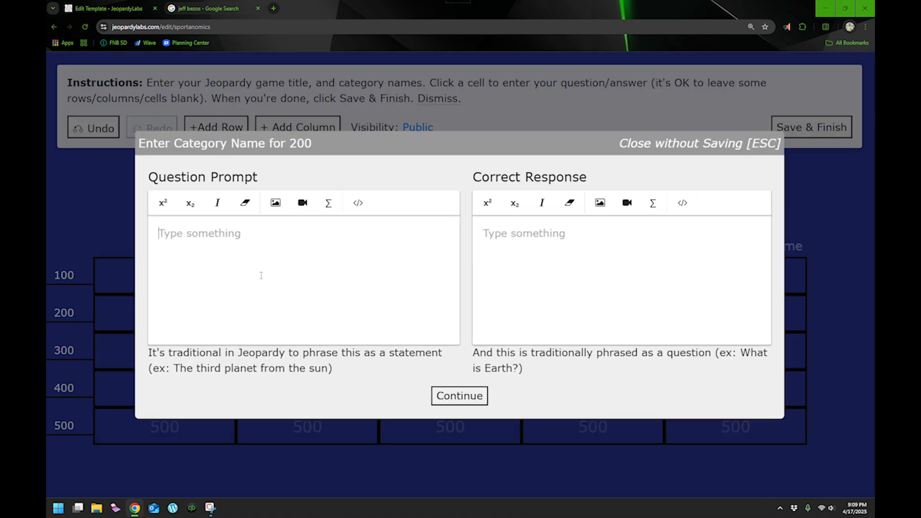
{"action": "type", "text": "Wh"}
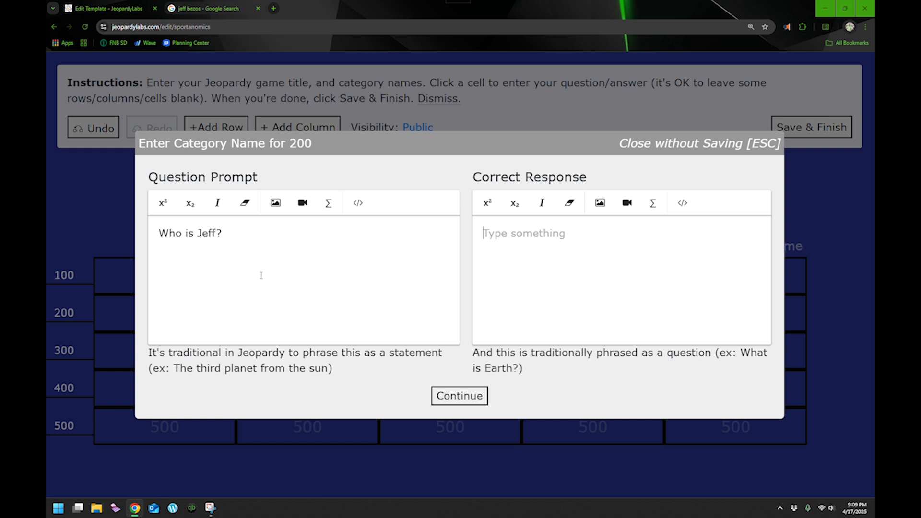
{"action": "key", "text": "Tab"}
{"action": "type", "text": "J"}
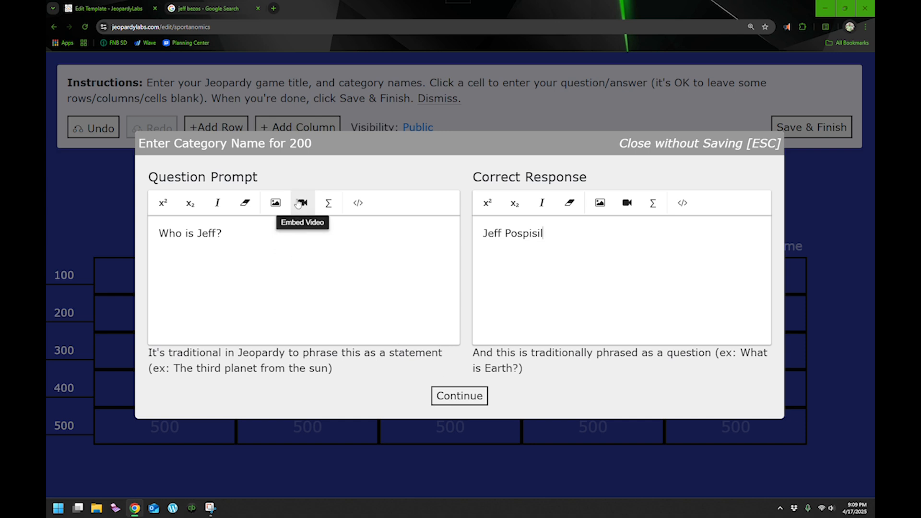
{"action": "left_click", "coordinate": [482, 397]}
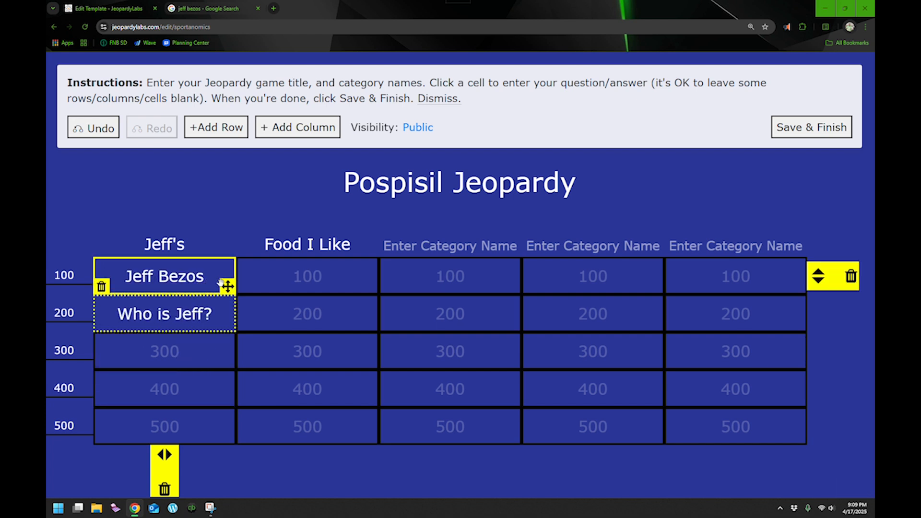
Step: Move the image clue to the 500 slot and the Who is Jeff? clue to the 300 slot
{"action": "left_click_drag", "start_coordinate": [227, 286], "coordinate": [227, 431]}
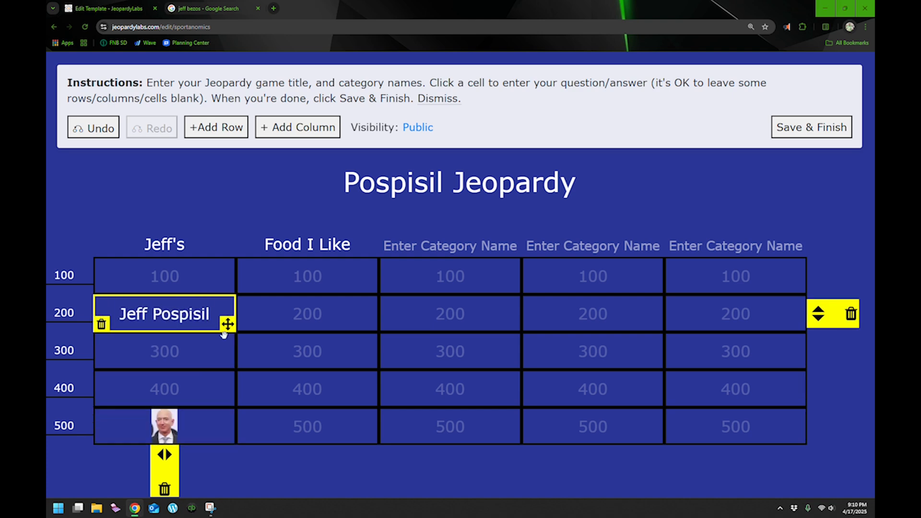
{"action": "left_click_drag", "start_coordinate": [225, 331], "coordinate": [226, 359]}
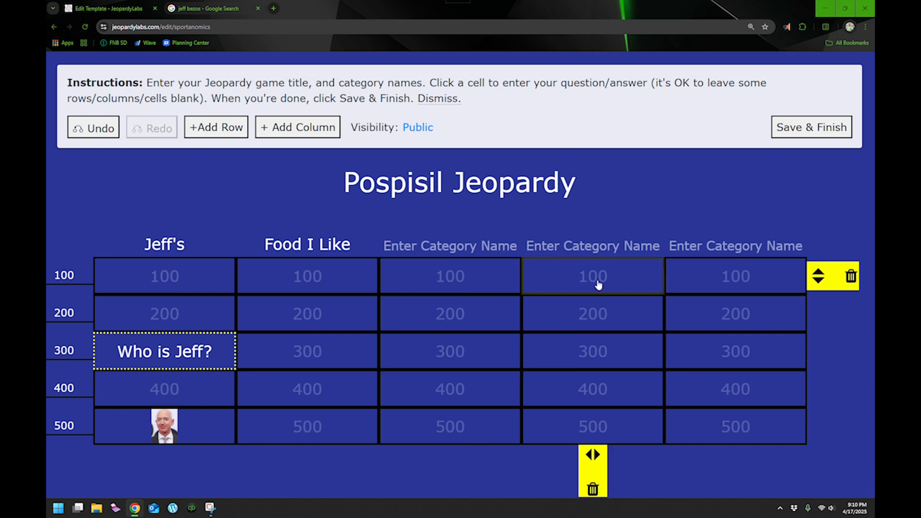
Step: Save and finish the game, then start playing it with 3 teams
{"action": "left_click", "coordinate": [812, 127]}
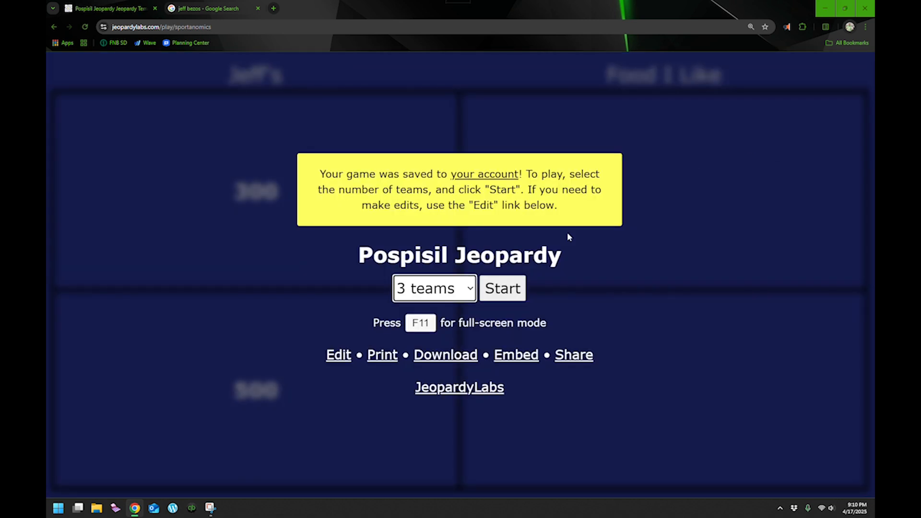
{"action": "left_click", "coordinate": [503, 287]}
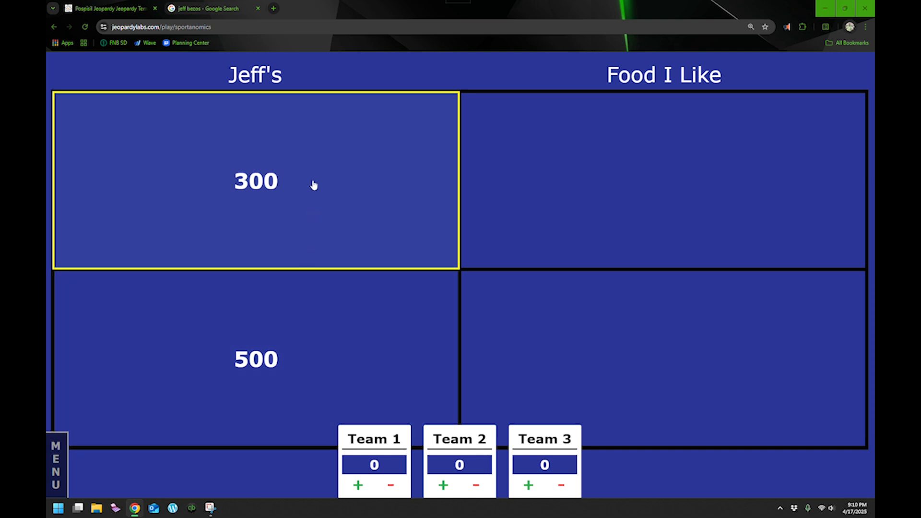
Step: Open the Jeff's 300 clue, reveal its response, and return to the board
{"action": "left_click", "coordinate": [337, 225]}
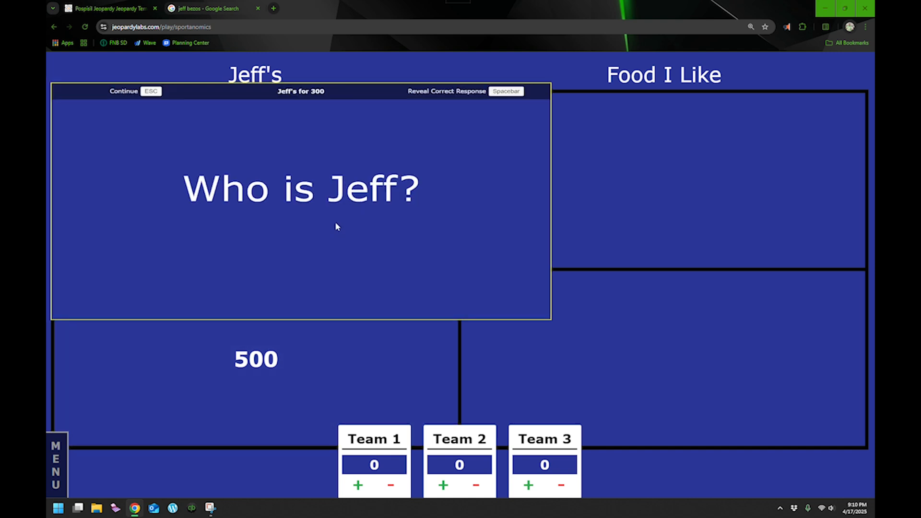
{"action": "key", "text": "space"}
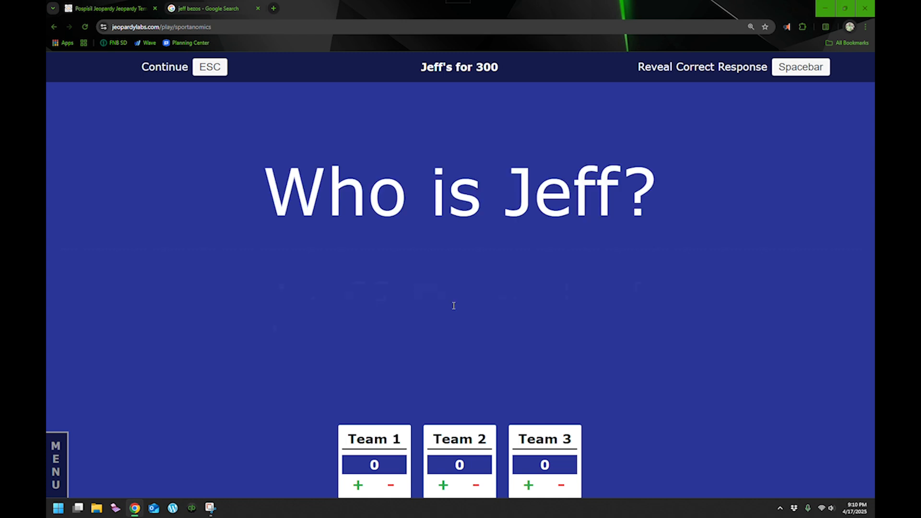
{"action": "key", "text": "Escape"}
Step: Open the Jeff's 500 image clue and view it in full-screen mode
{"action": "left_click", "coordinate": [343, 365]}
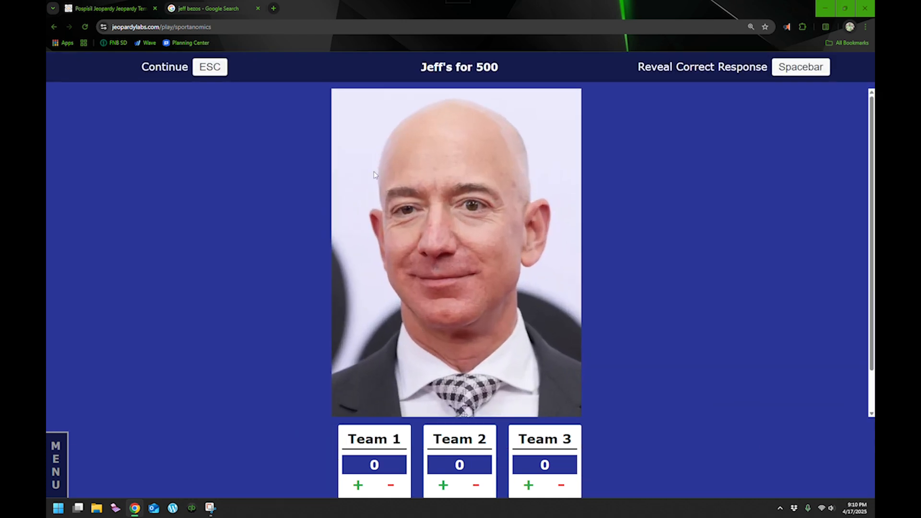
{"action": "scroll", "coordinate": [396, 321], "scroll_direction": "down", "scroll_amount": 1}
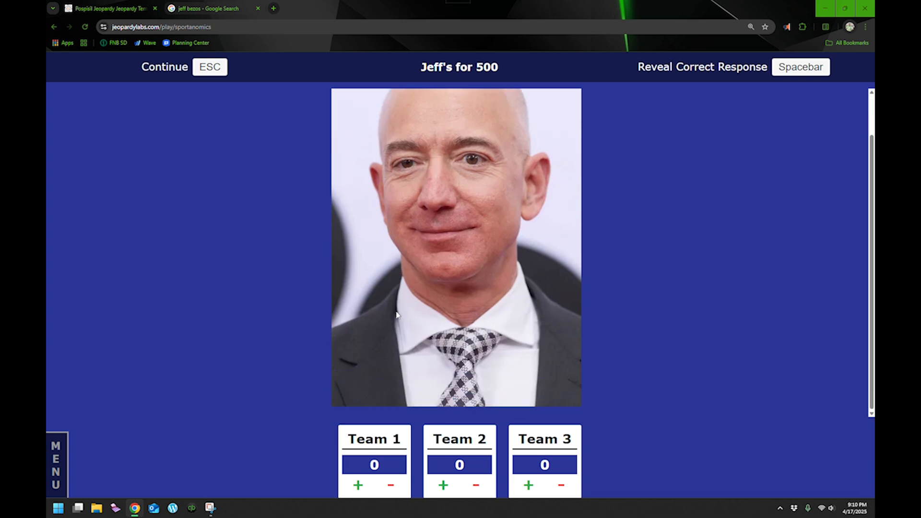
{"action": "scroll", "coordinate": [395, 312], "scroll_direction": "down", "scroll_amount": 1}
{"action": "scroll", "coordinate": [397, 314], "scroll_direction": "up", "scroll_amount": 2}
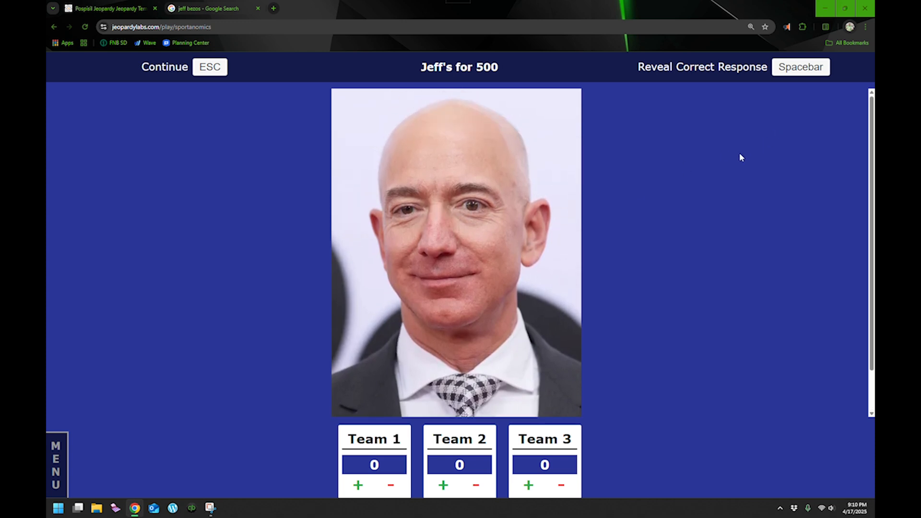
{"action": "key", "text": "F11"}
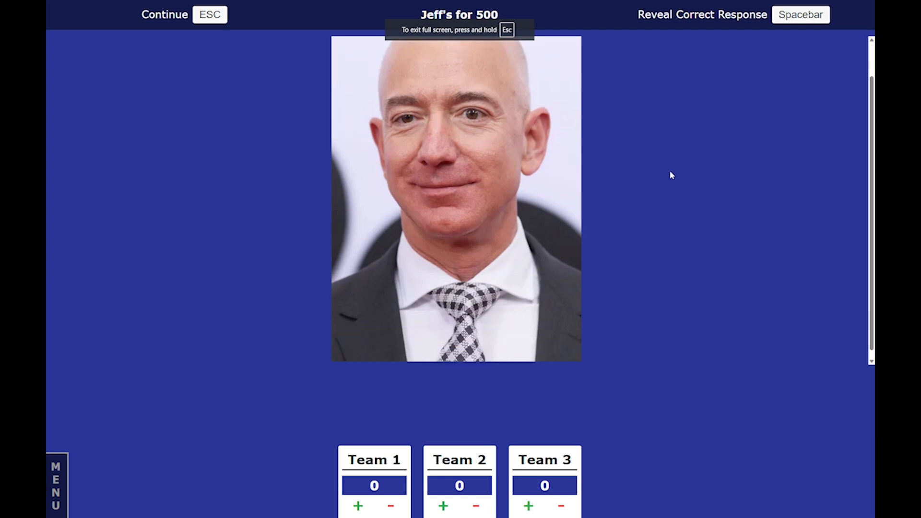
{"action": "key", "text": "Escape"}
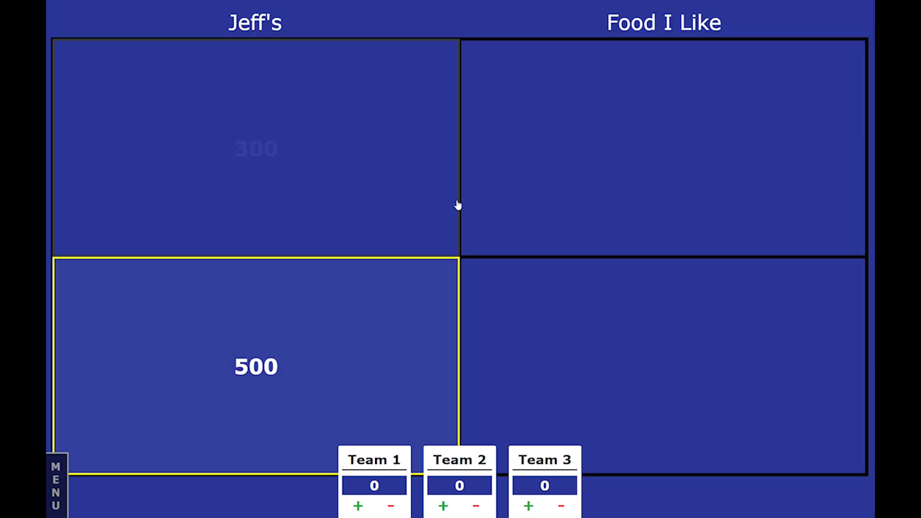
{"action": "key", "text": "Return"}
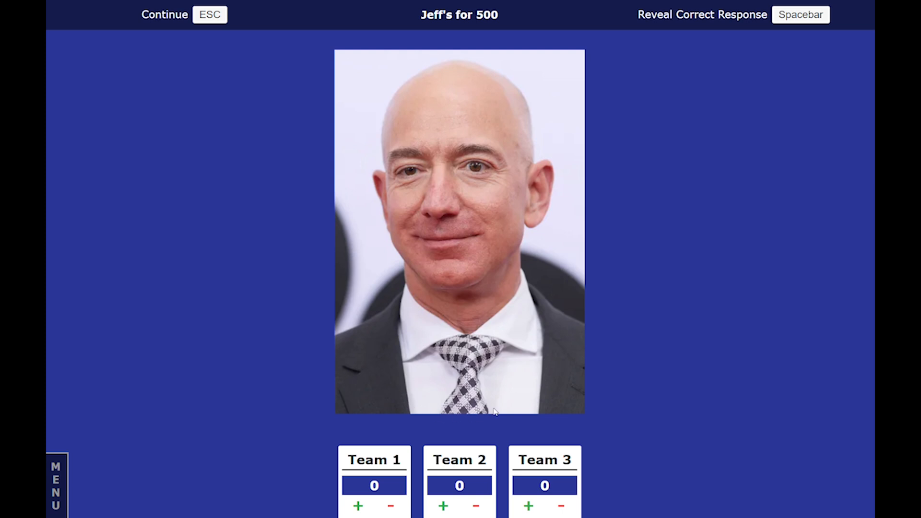
{"action": "key", "text": "Escape"}
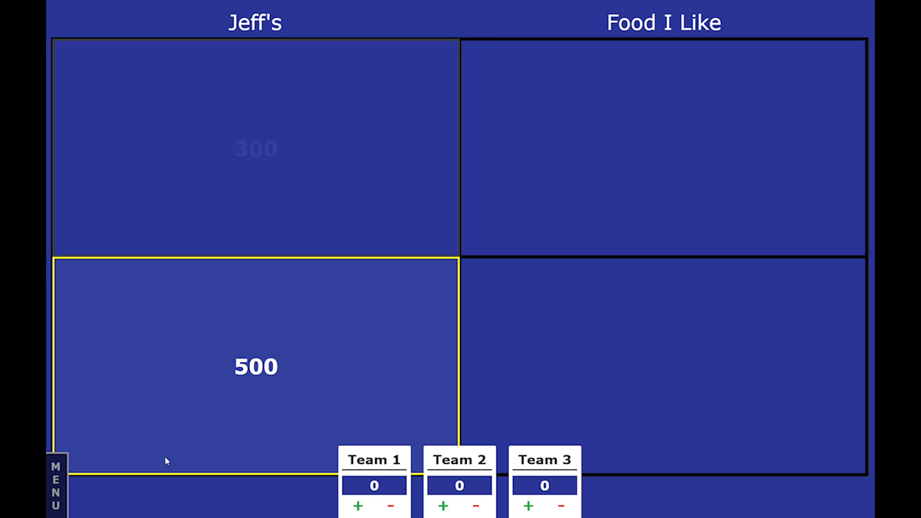
Step: Reopen the game in the editor and review its visibility options without changing them
{"action": "left_click", "coordinate": [56, 492]}
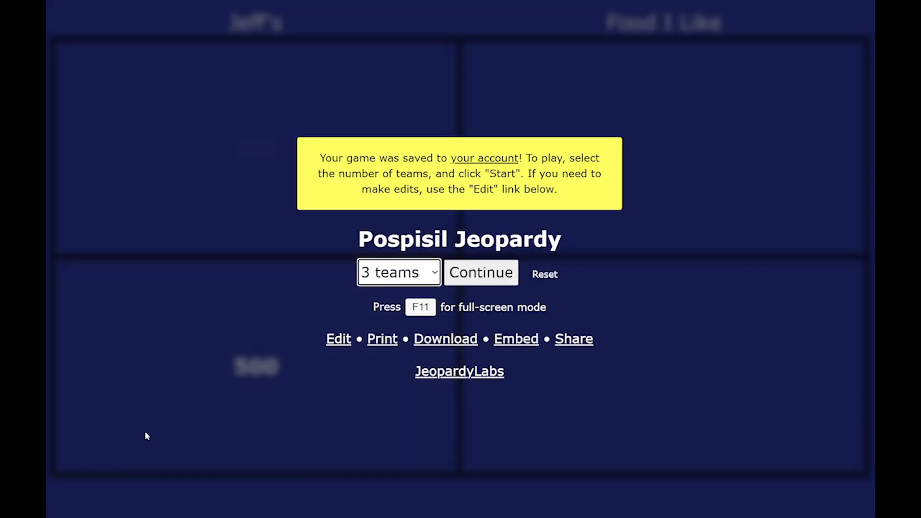
{"action": "left_click", "coordinate": [342, 340]}
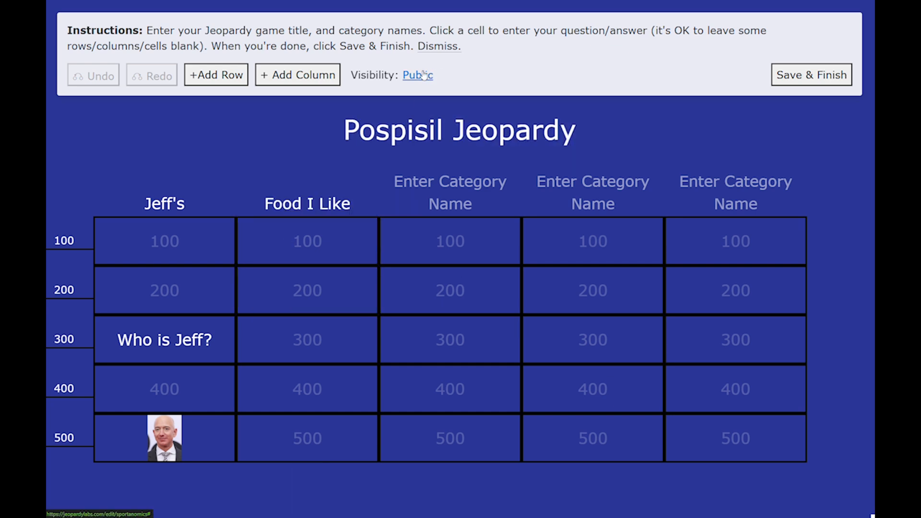
{"action": "left_click", "coordinate": [421, 75]}
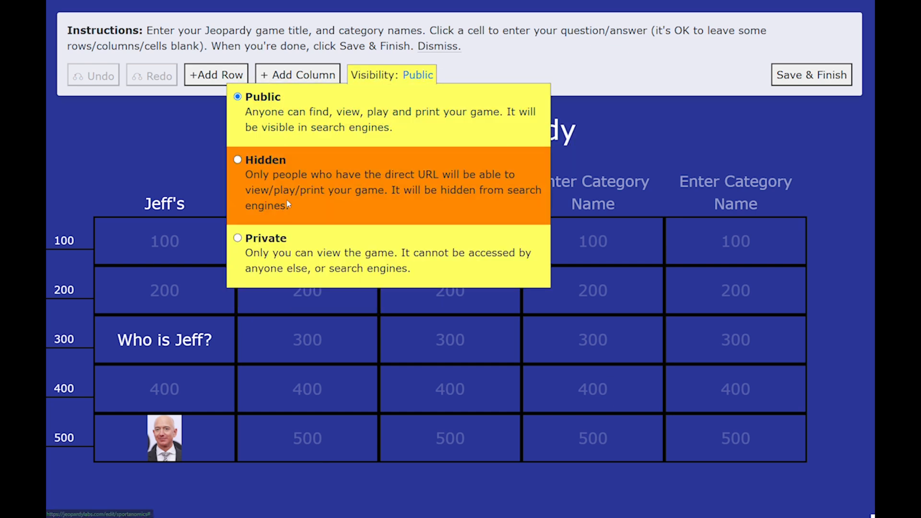
{"action": "left_click", "coordinate": [647, 53]}
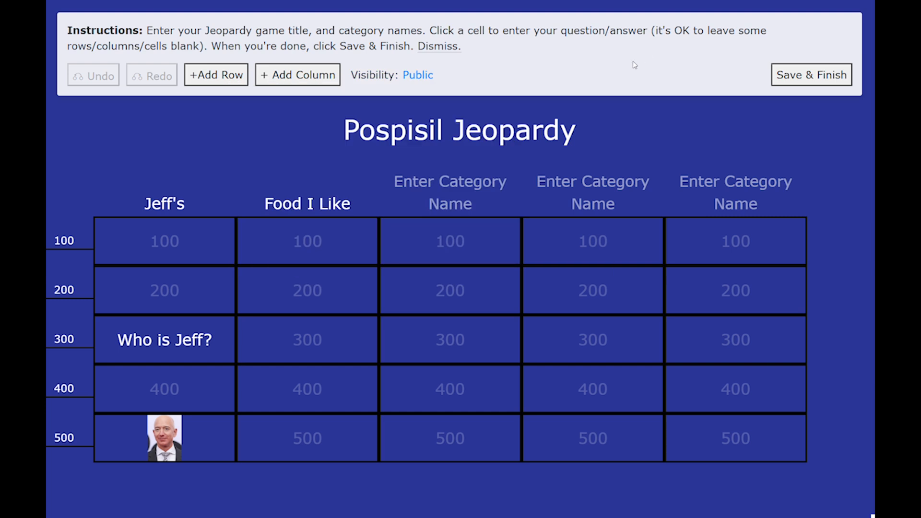